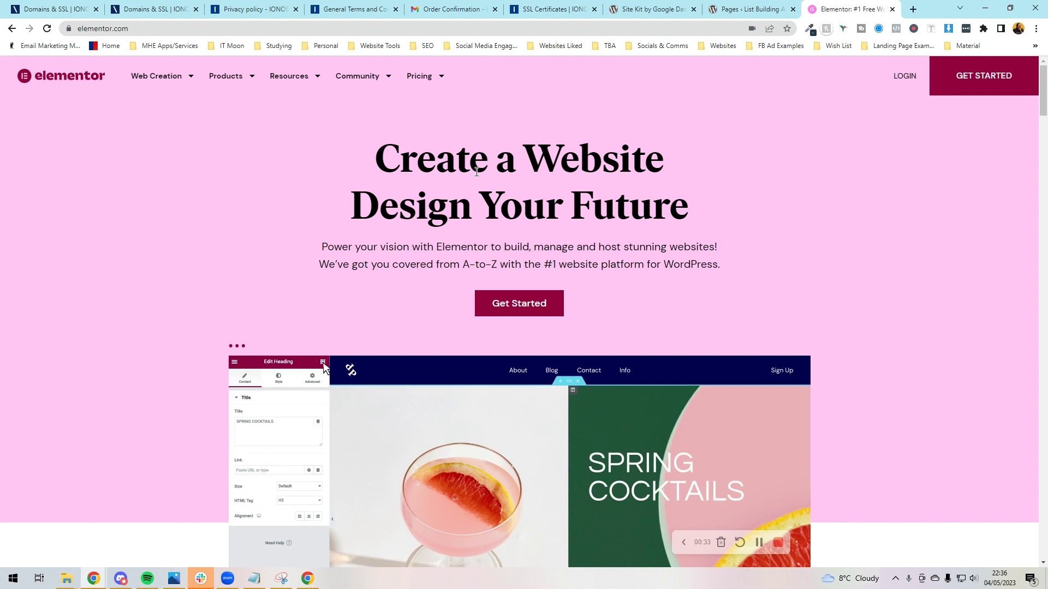
# - Show the elementor.com Pricing dropdown with WordPress Hosting, Strattic and Page Builder Plugin
pyautogui.moveTo(428, 82)
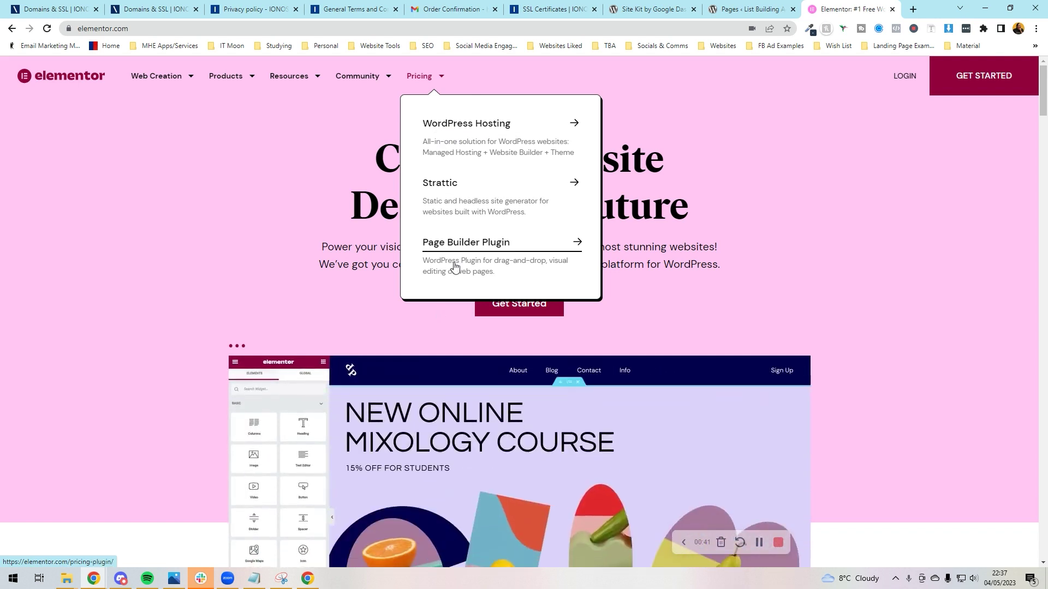
# - Open the Page Builder Plugin pricing and review the Essential ($59), Expert and Agency plans
pyautogui.click(454, 266)
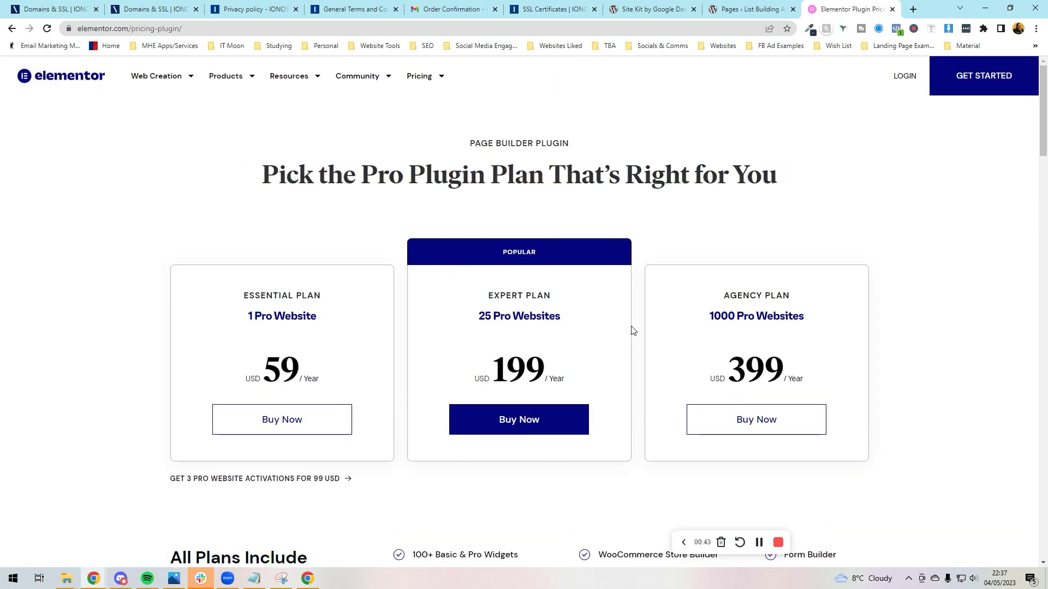
pyautogui.scroll(-2, 269, 284)
pyautogui.tripleClick(251, 229)
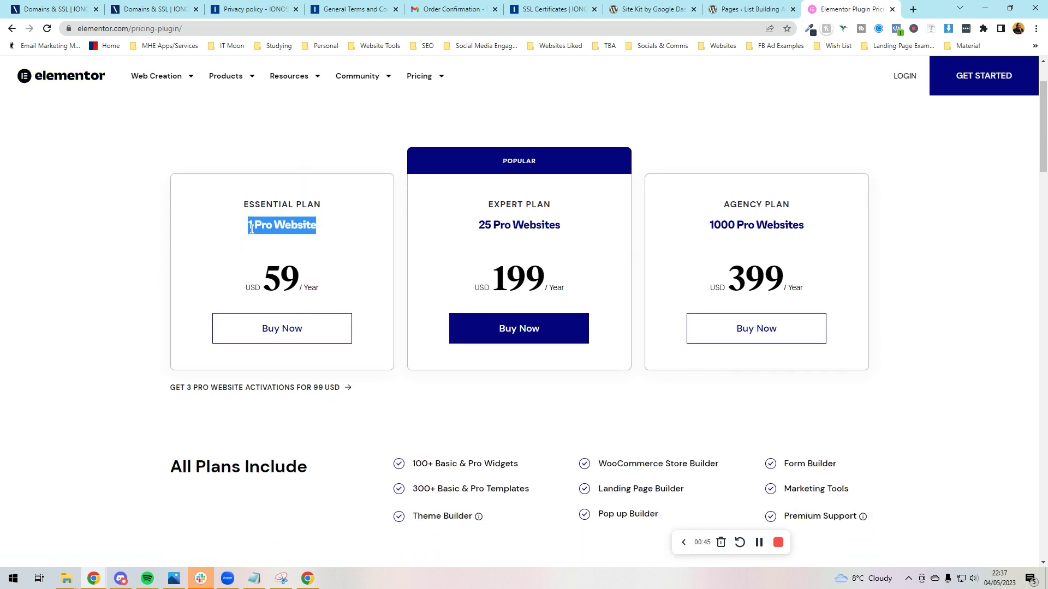
pyautogui.click(263, 249)
pyautogui.moveTo(265, 277); pyautogui.dragTo(298, 278)
pyautogui.click(298, 278)
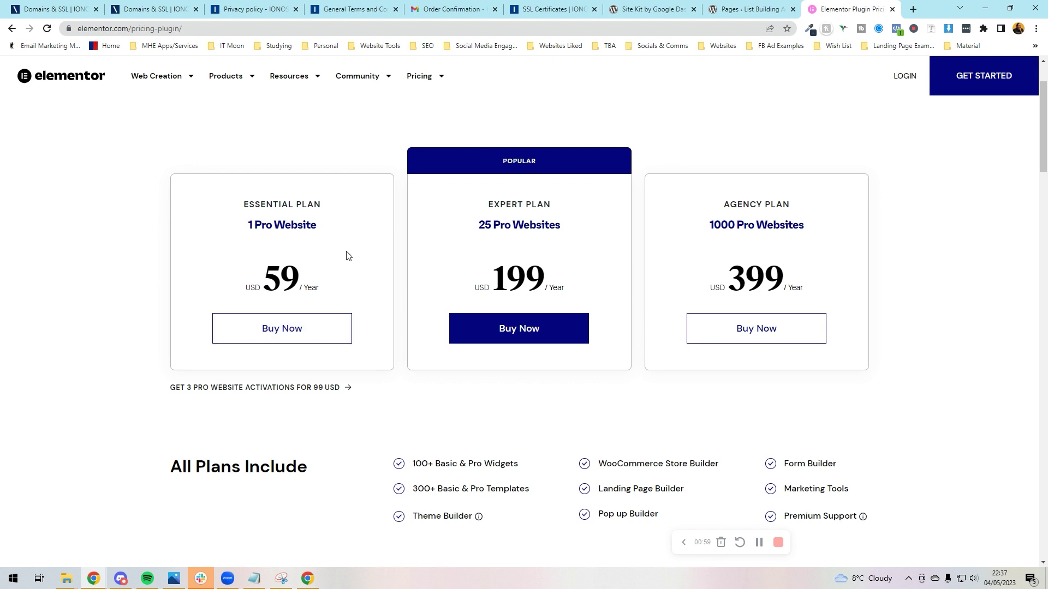
pyautogui.scroll(2, 346, 257)
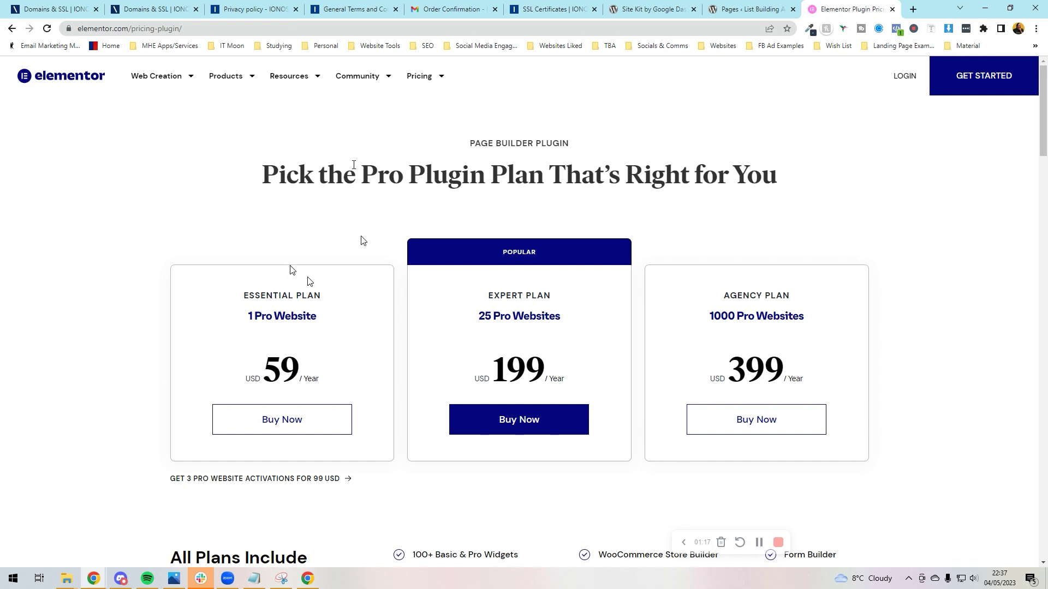
pyautogui.scroll(-5, 353, 165)
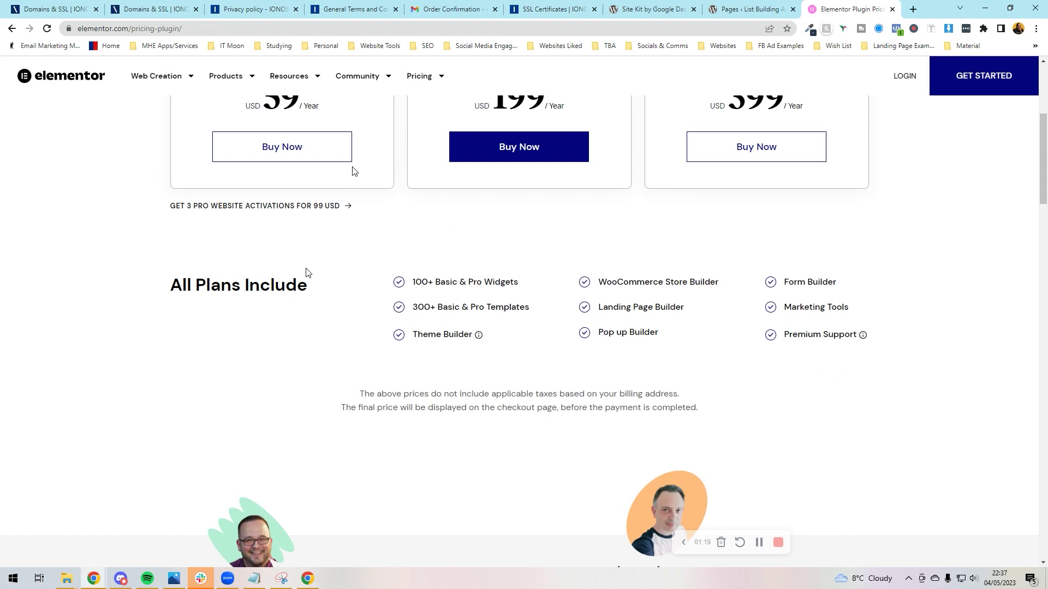
pyautogui.scroll(2, 274, 262)
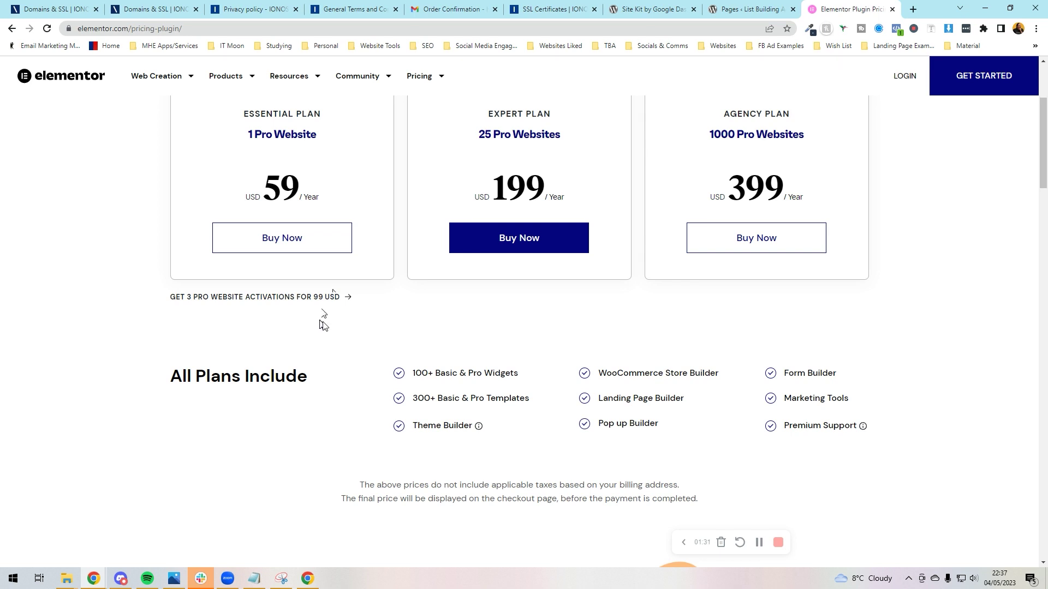
pyautogui.scroll(3, 339, 328)
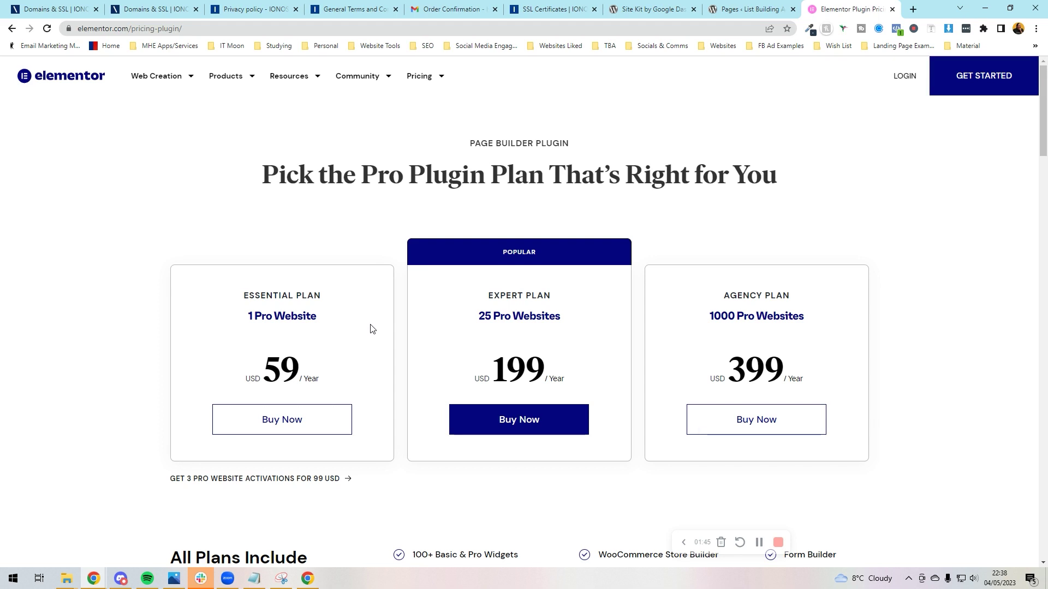
# - Search the installed plugins list for Elementor
pyautogui.click(758, 542)
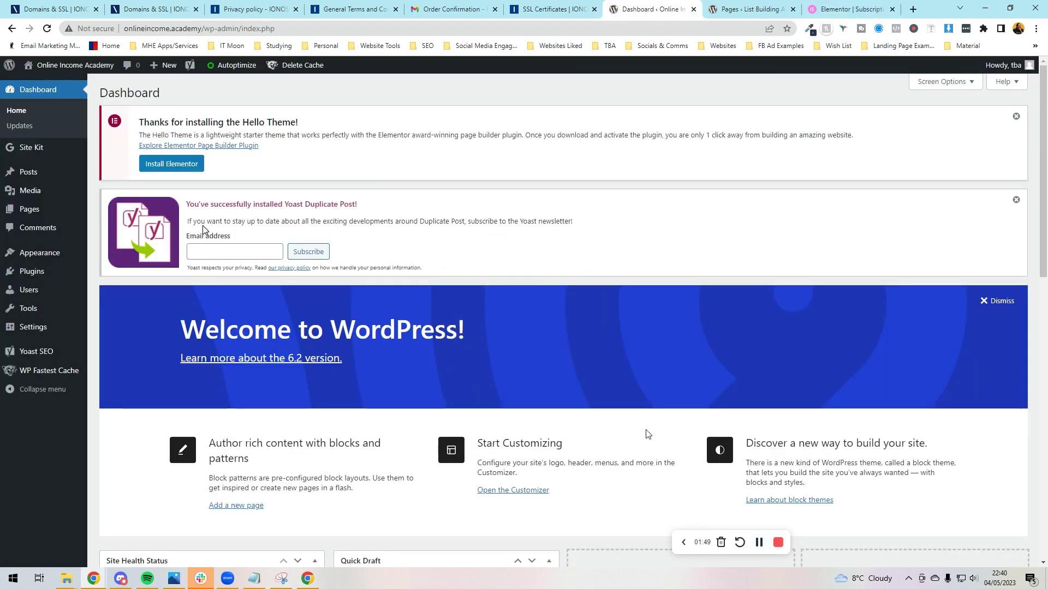
pyautogui.moveTo(65, 272)
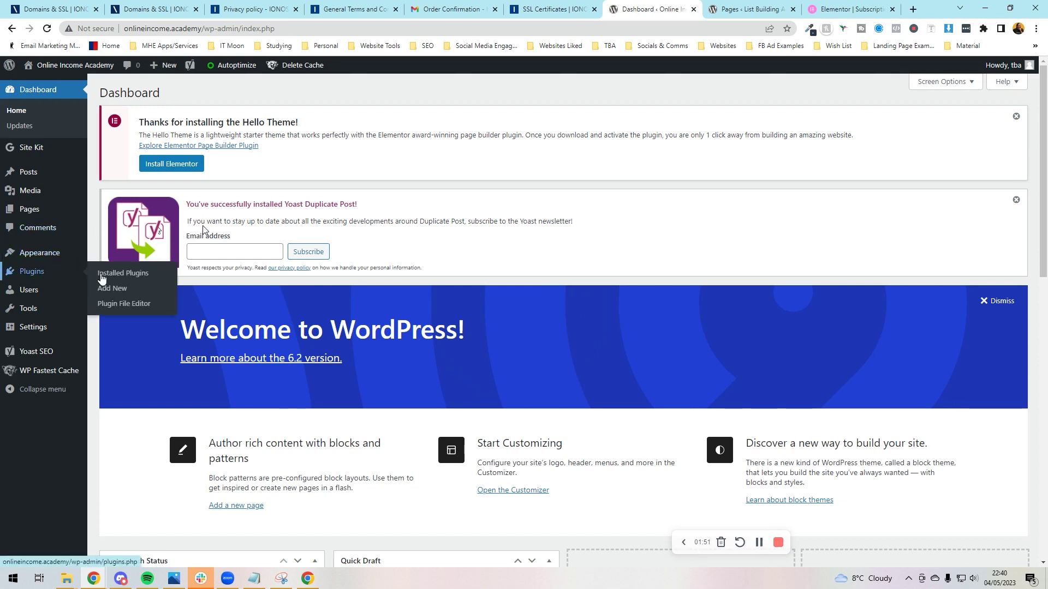
pyautogui.click(123, 279)
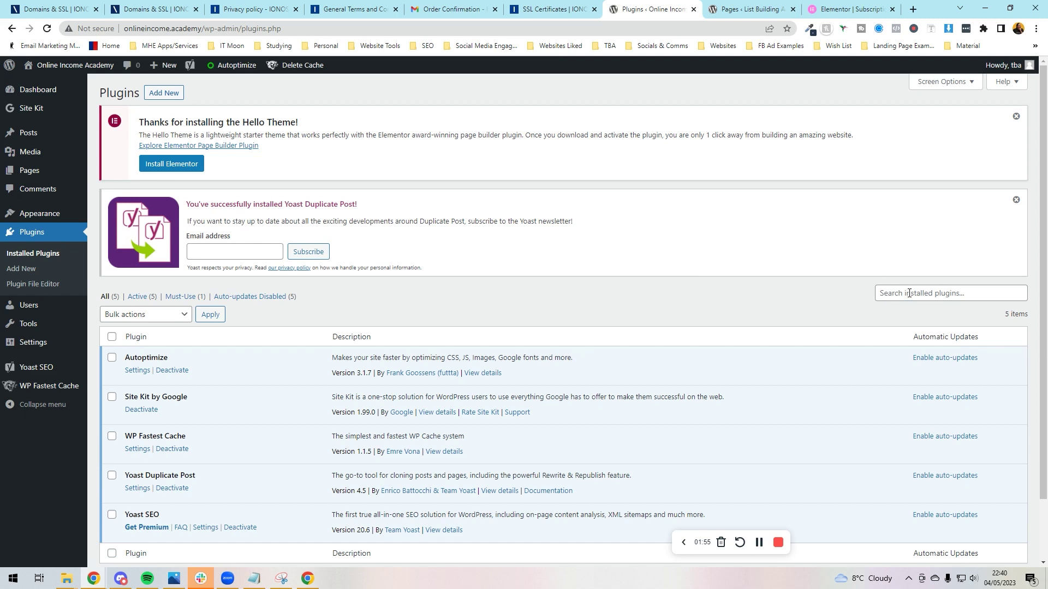
pyautogui.click(909, 293)
pyautogui.write('Elemen')
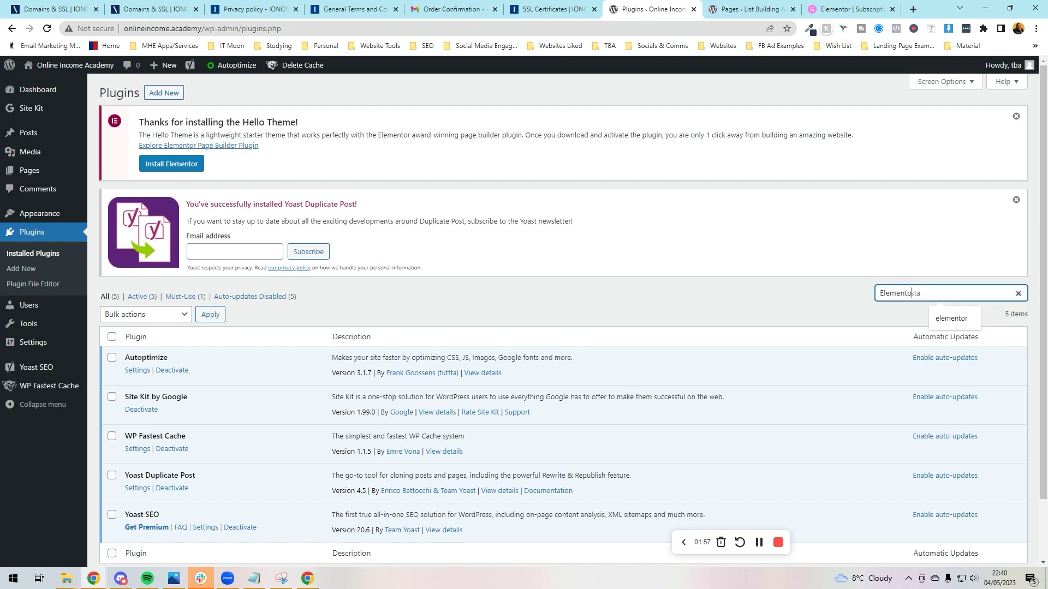
pyautogui.write('tor')
pyautogui.press('Return')
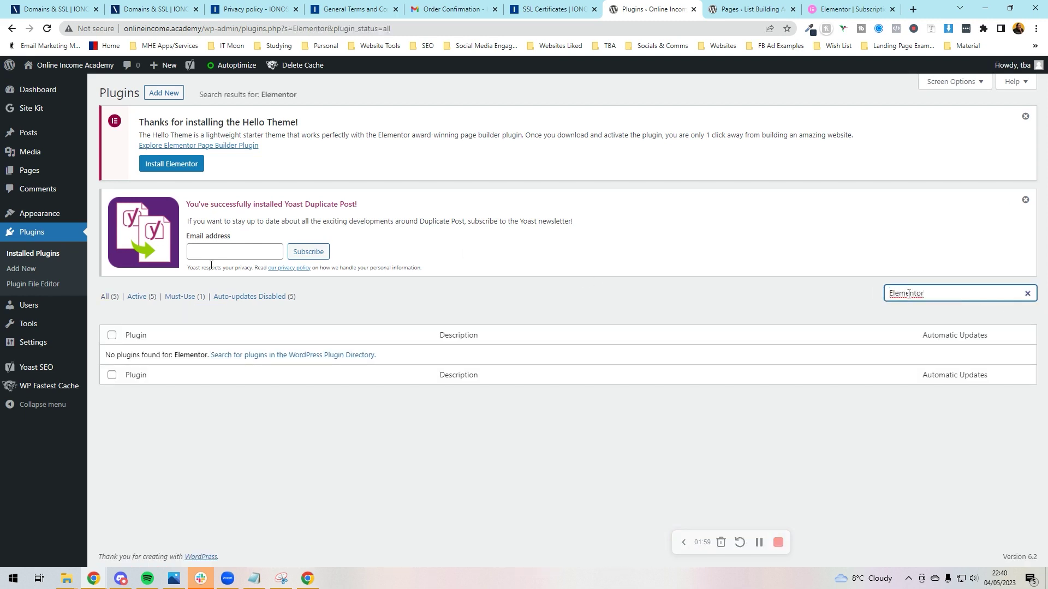
# - Search the plugin directory for Elementor, then install and activate Elementor Website Builder
pyautogui.click(30, 275)
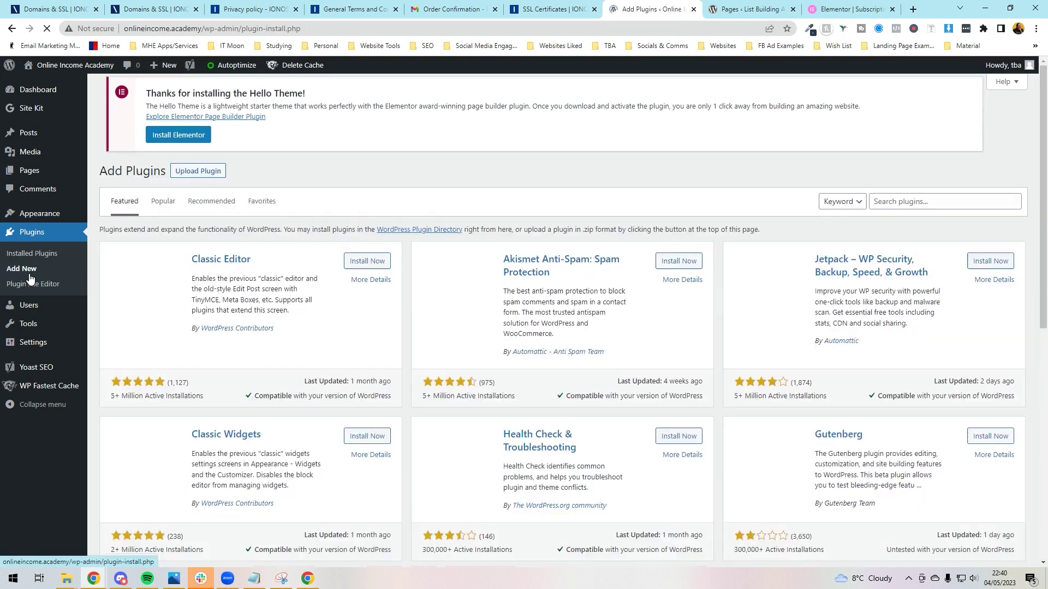
pyautogui.click(932, 208)
pyautogui.write('E')
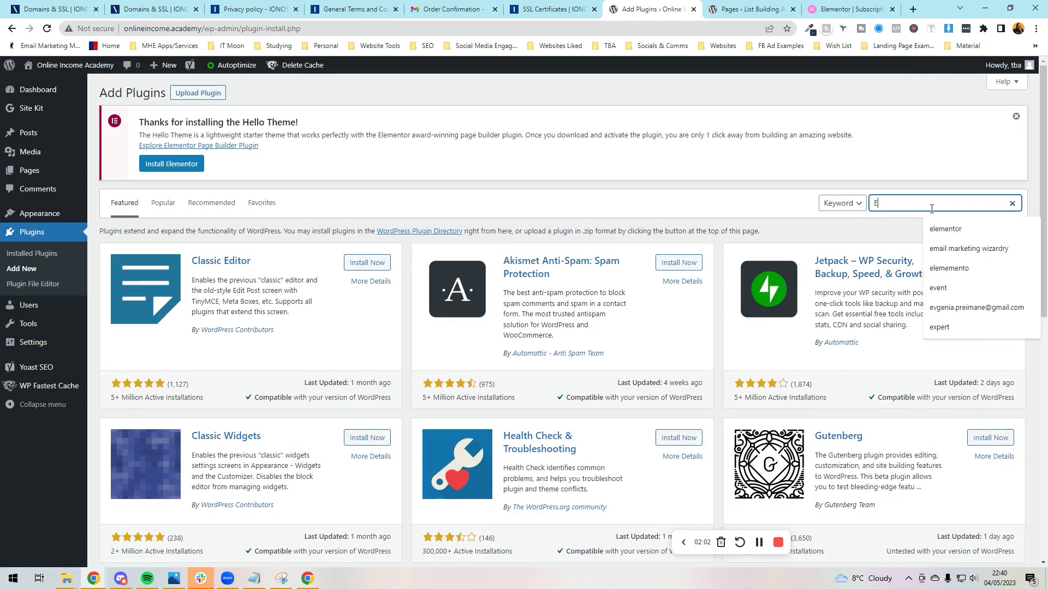
pyautogui.write('lemento')
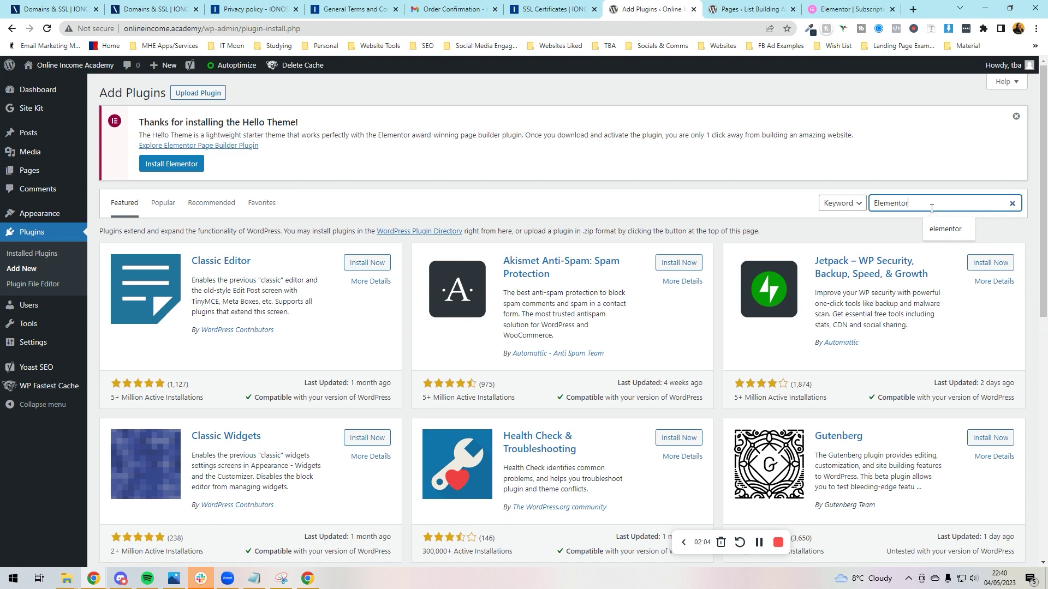
pyautogui.write('r')
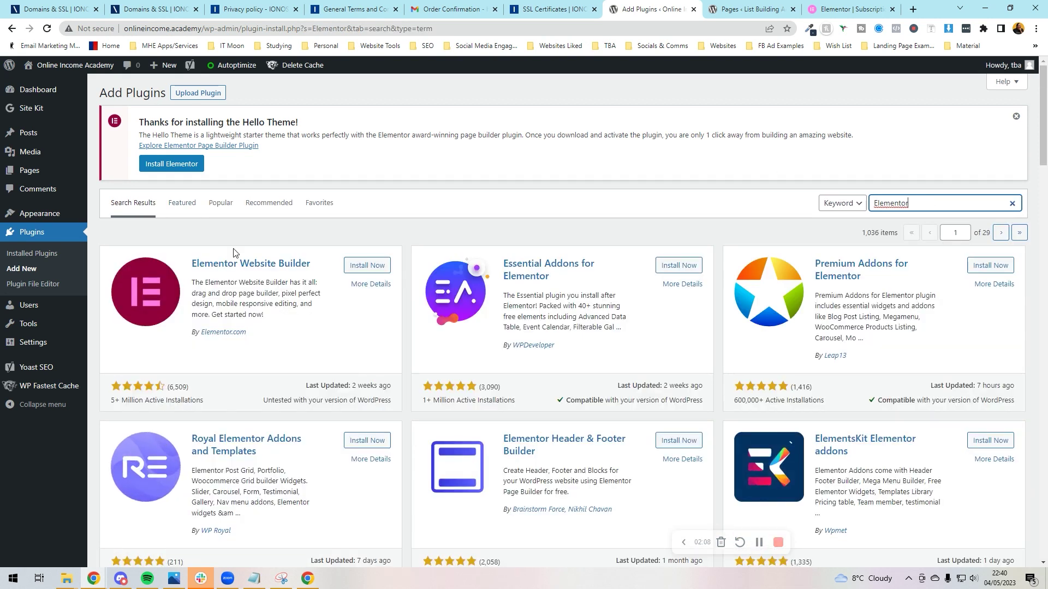
pyautogui.click(366, 265)
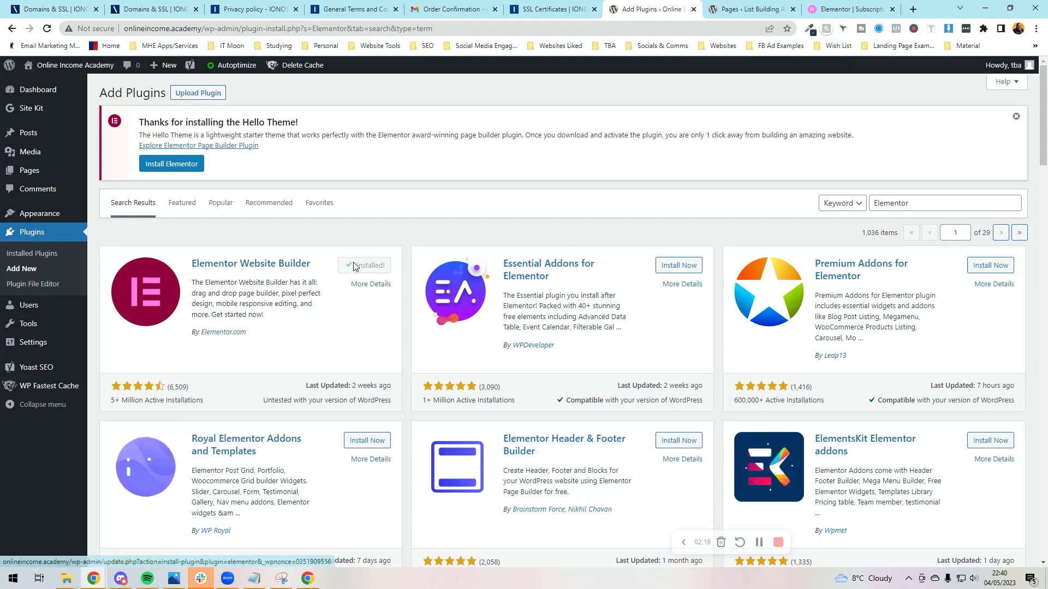
pyautogui.click(367, 267)
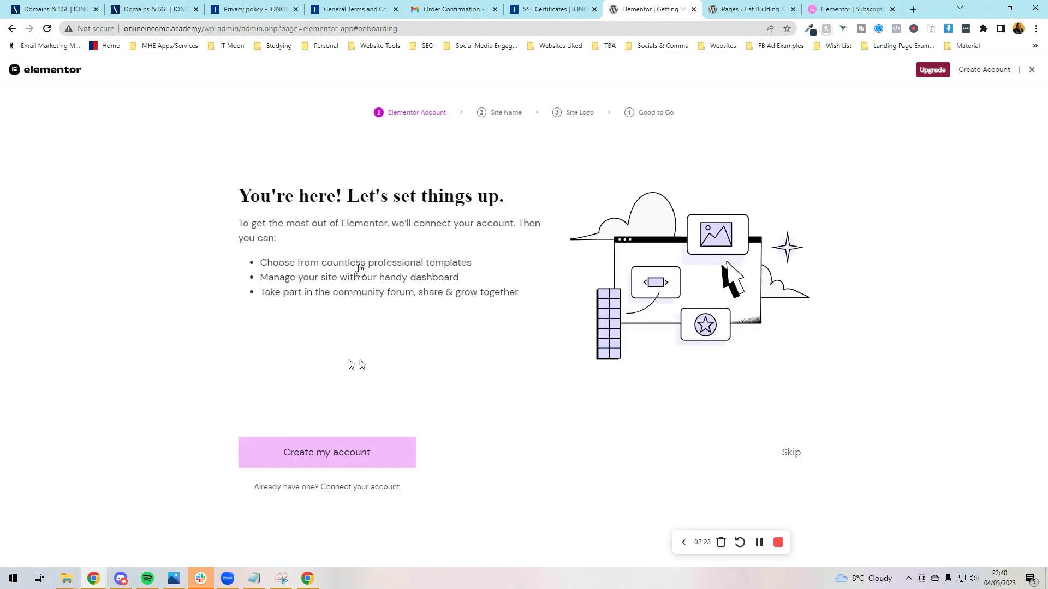
# - Connect the site to the Elementor account, then skip the logo and final onboarding steps
pyautogui.click(328, 487)
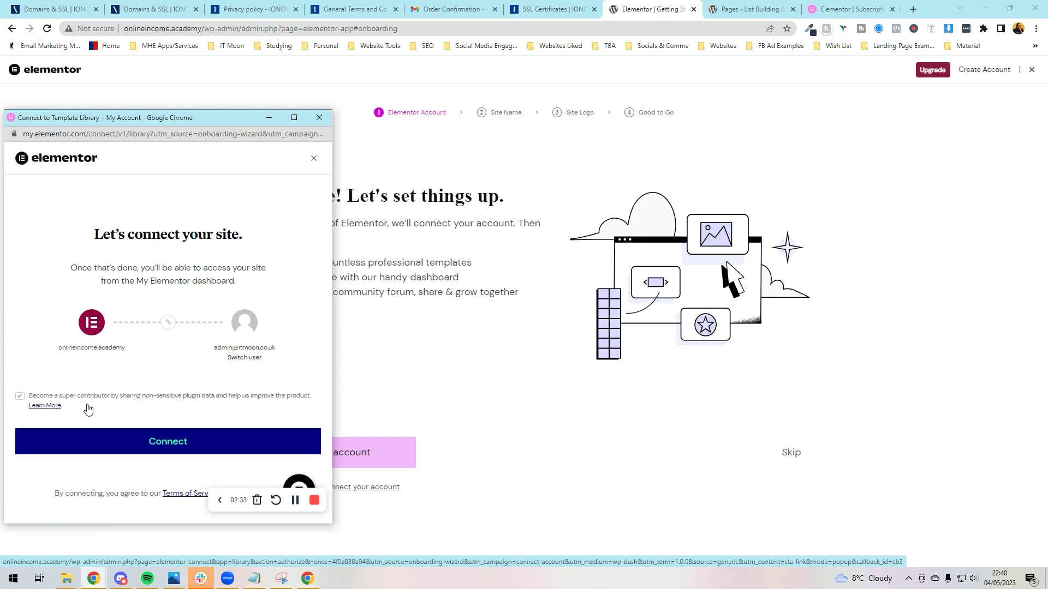
pyautogui.click(103, 443)
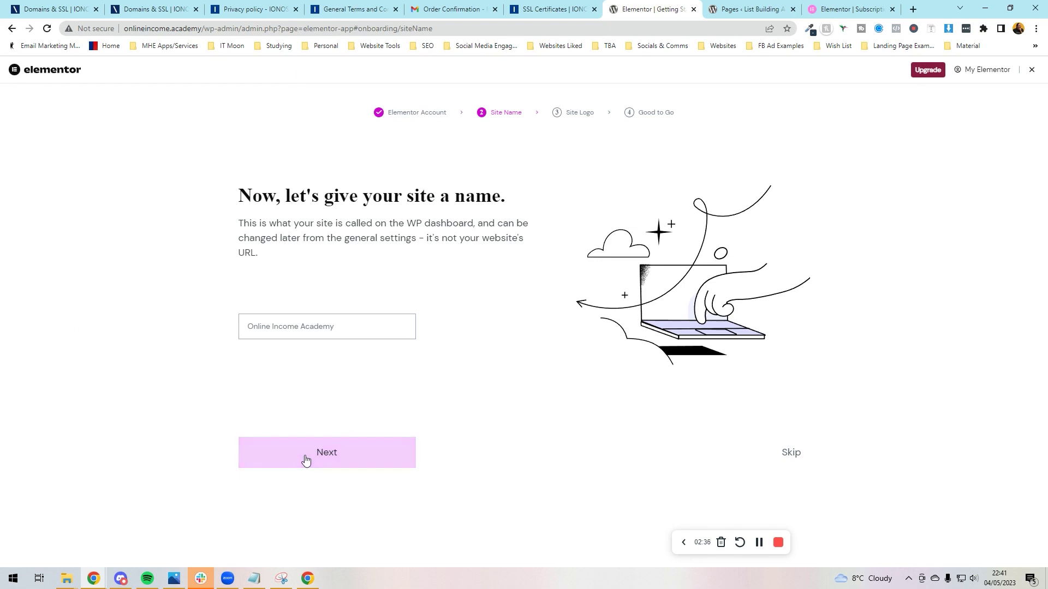
pyautogui.click(305, 461)
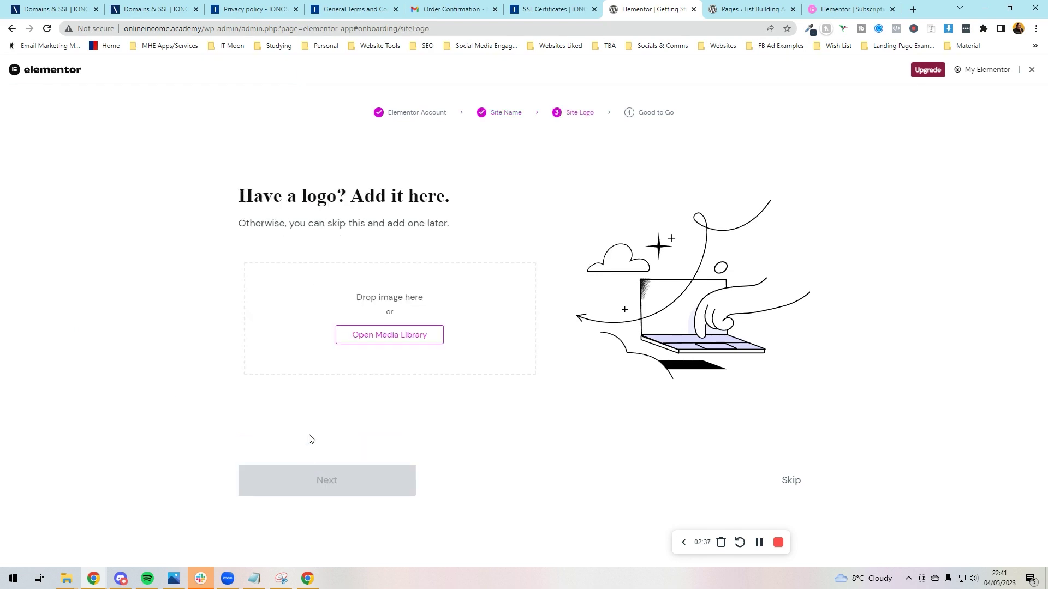
pyautogui.click(796, 483)
pyautogui.click(800, 471)
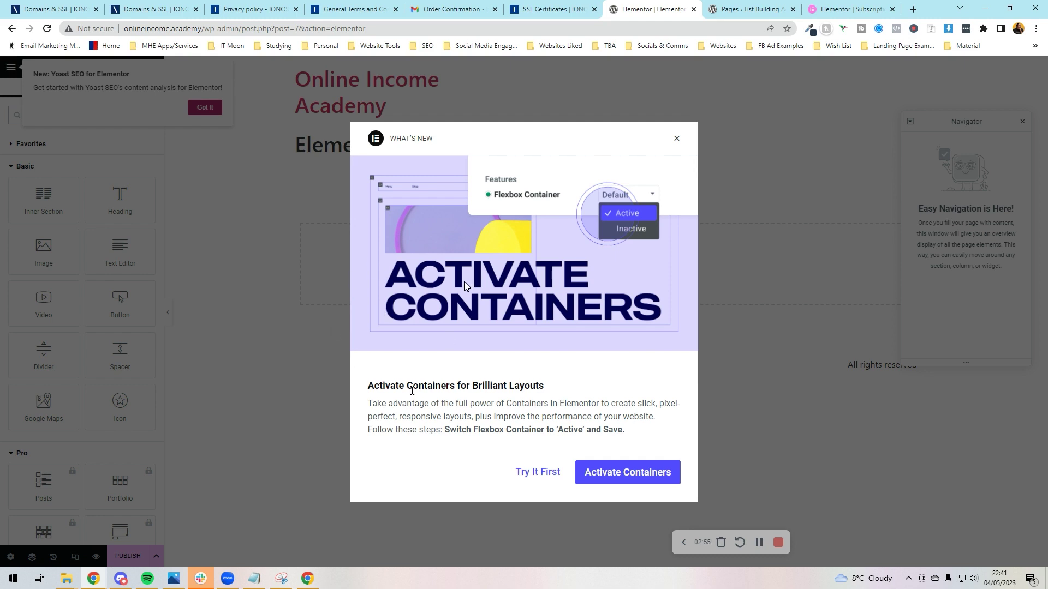
# - Go from the What's New containers prompt to Elementor's Experiments and Features settings
pyautogui.doubleClick(413, 386)
pyautogui.click(412, 386)
pyautogui.click(412, 386)
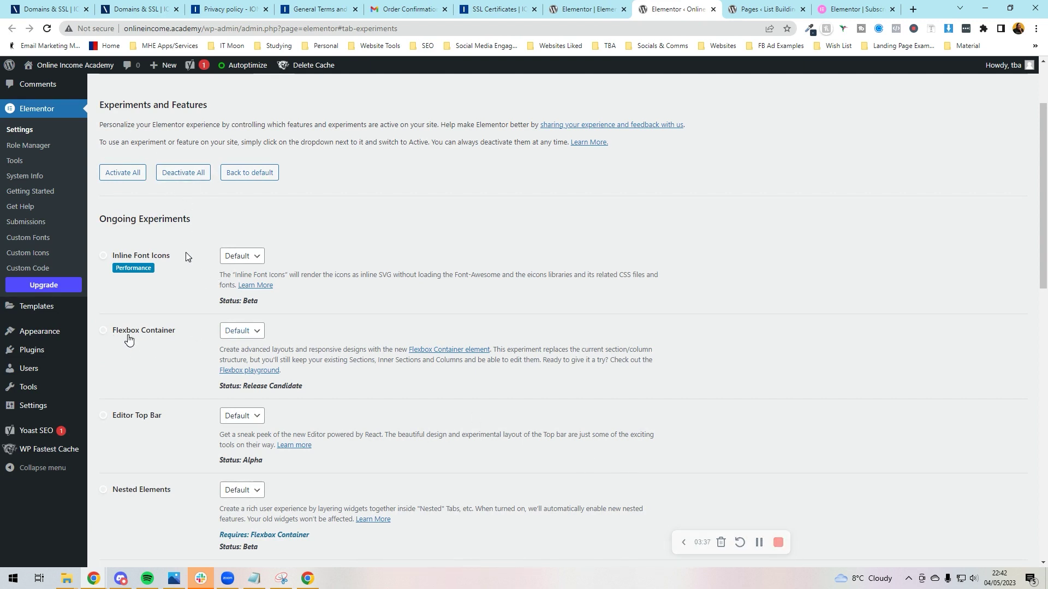
# - Set Flexbox Container to Active and save the feature settings
pyautogui.click(227, 332)
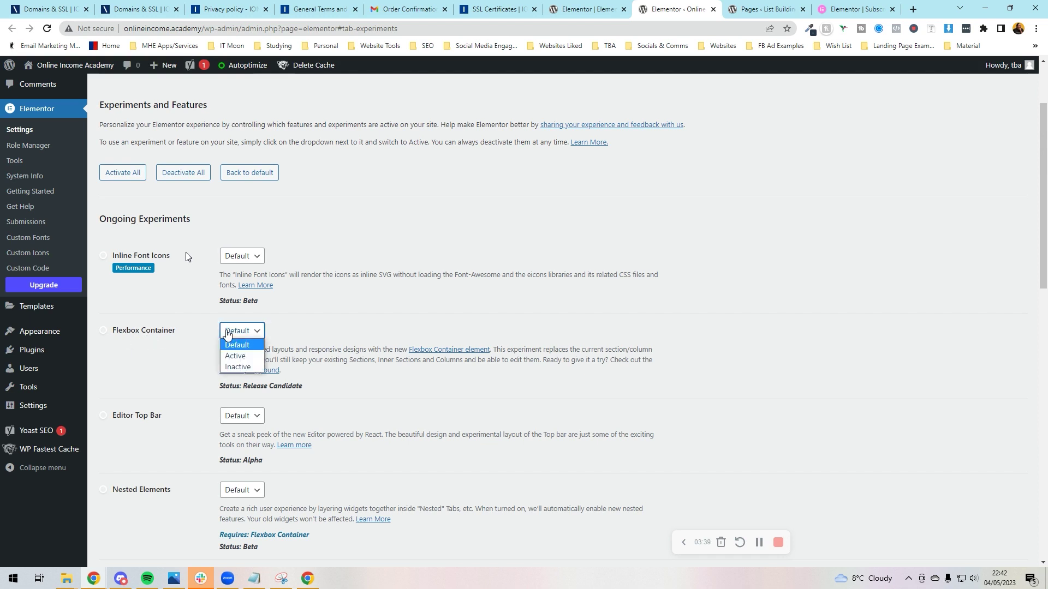
pyautogui.click(236, 357)
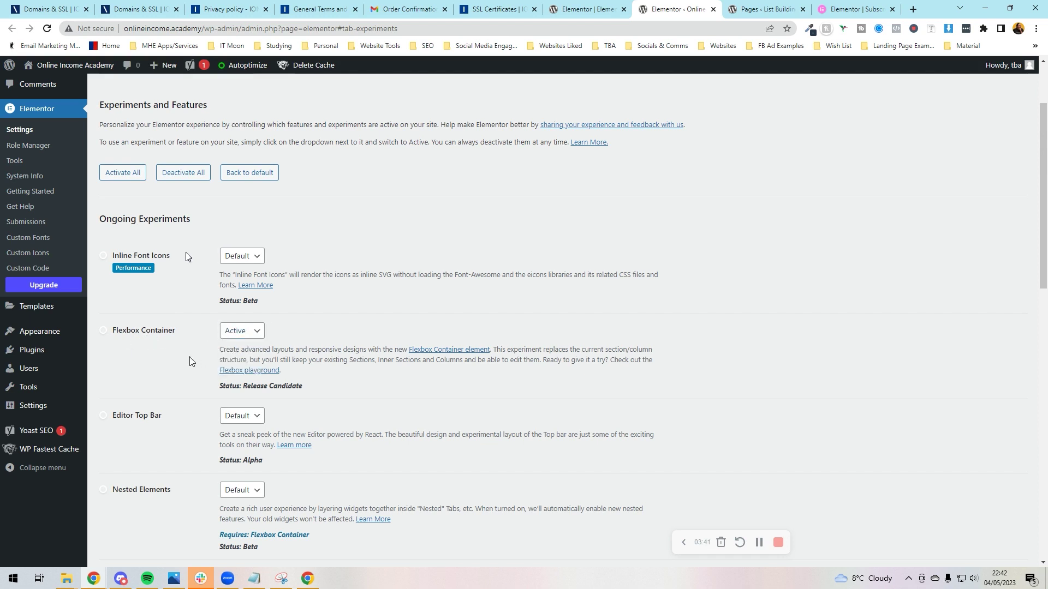
pyautogui.scroll(-2, 189, 356)
pyautogui.scroll(-4, 188, 356)
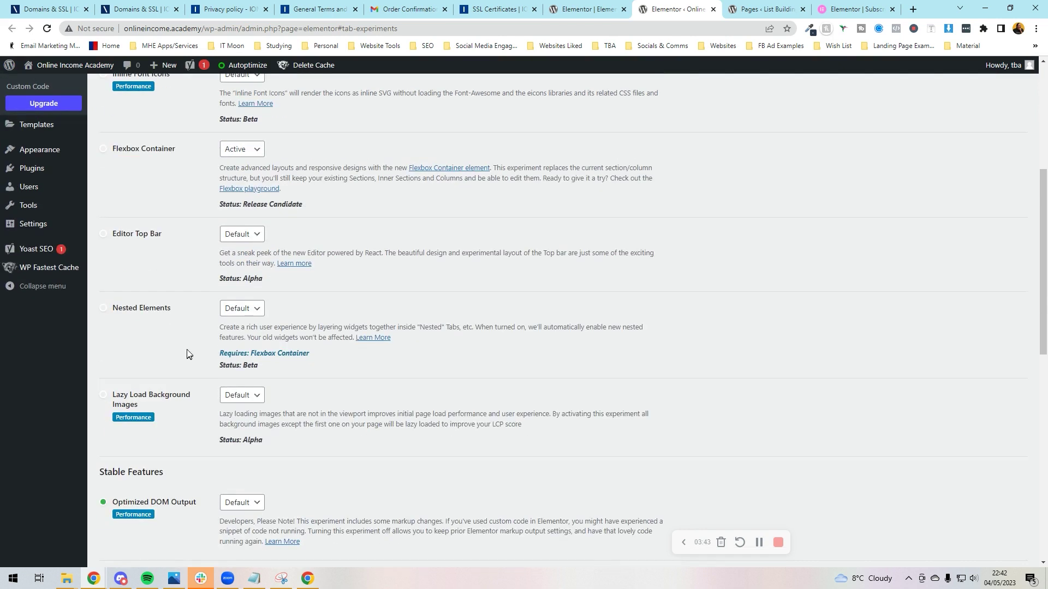
pyautogui.scroll(-10, 187, 348)
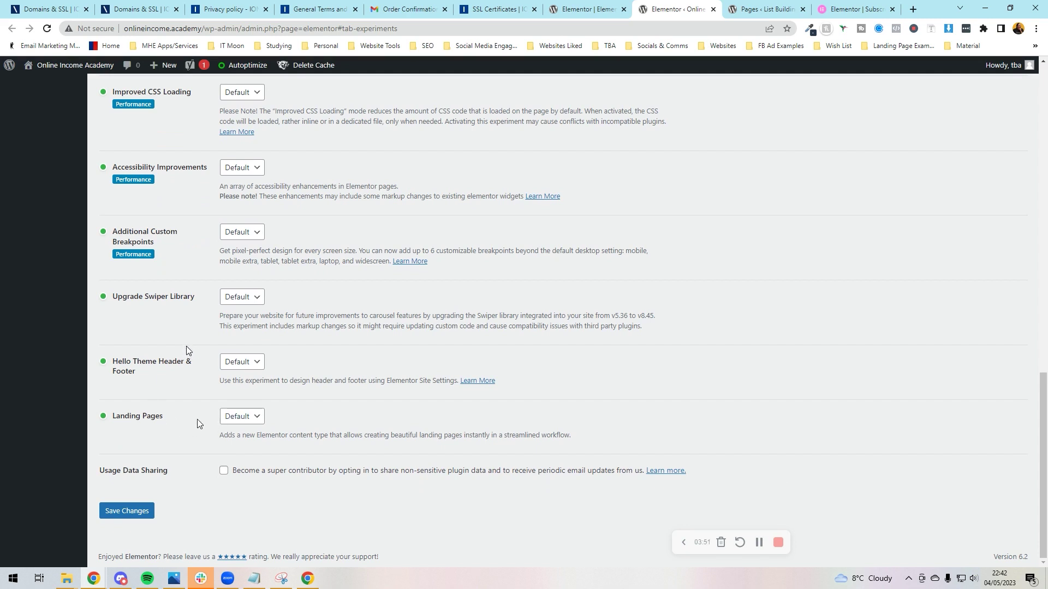
pyautogui.click(149, 516)
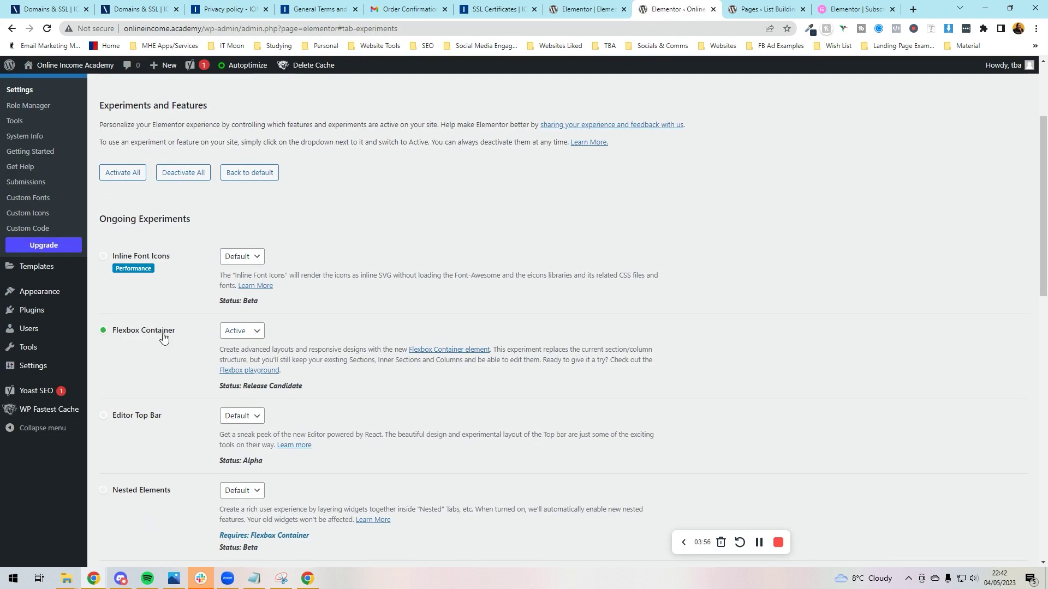
pyautogui.scroll(2, 164, 338)
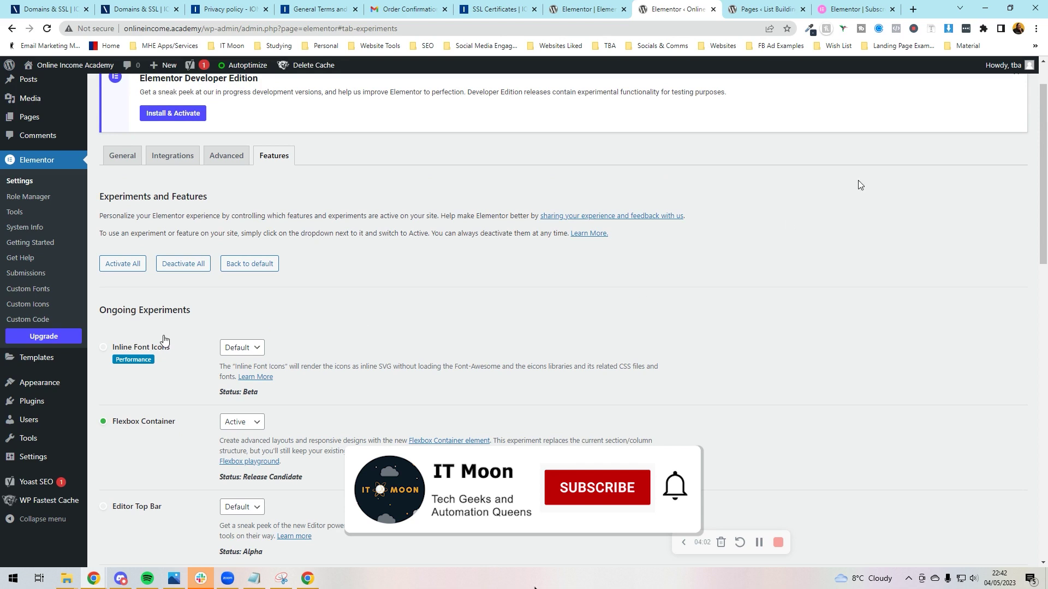
pyautogui.click(854, 9)
# - Download the Elementor Pro zip from My Elementor Downloads, then return to the editor tab
pyautogui.click(64, 129)
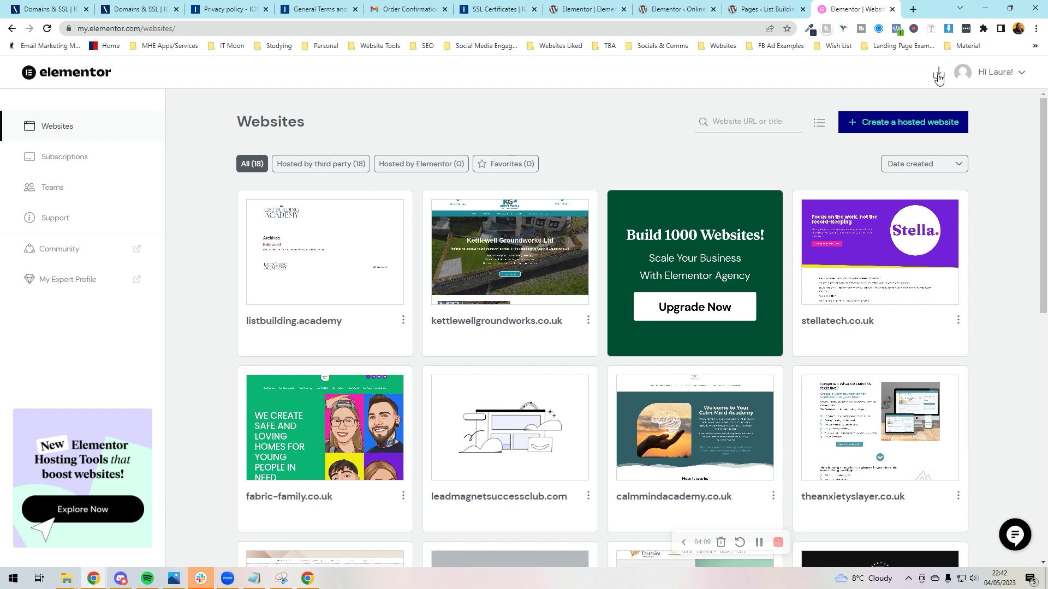
pyautogui.click(938, 76)
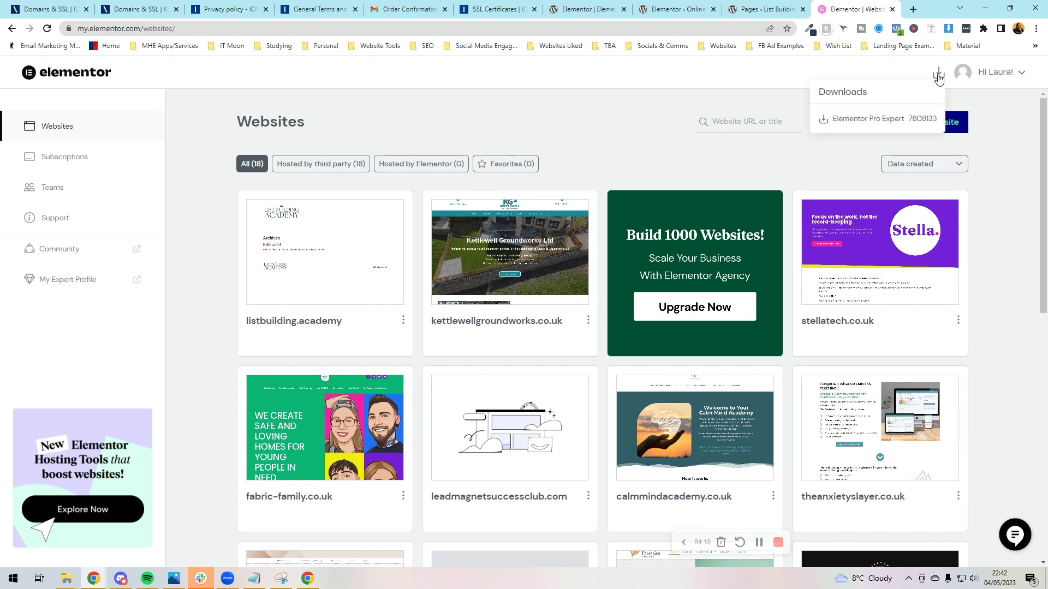
pyautogui.click(851, 122)
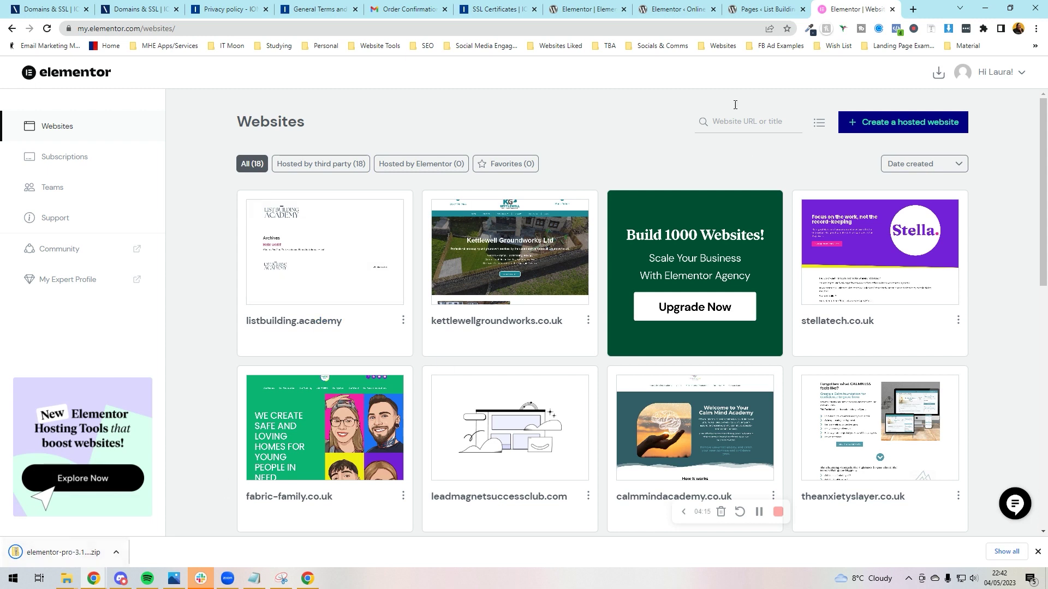
pyautogui.click(580, 8)
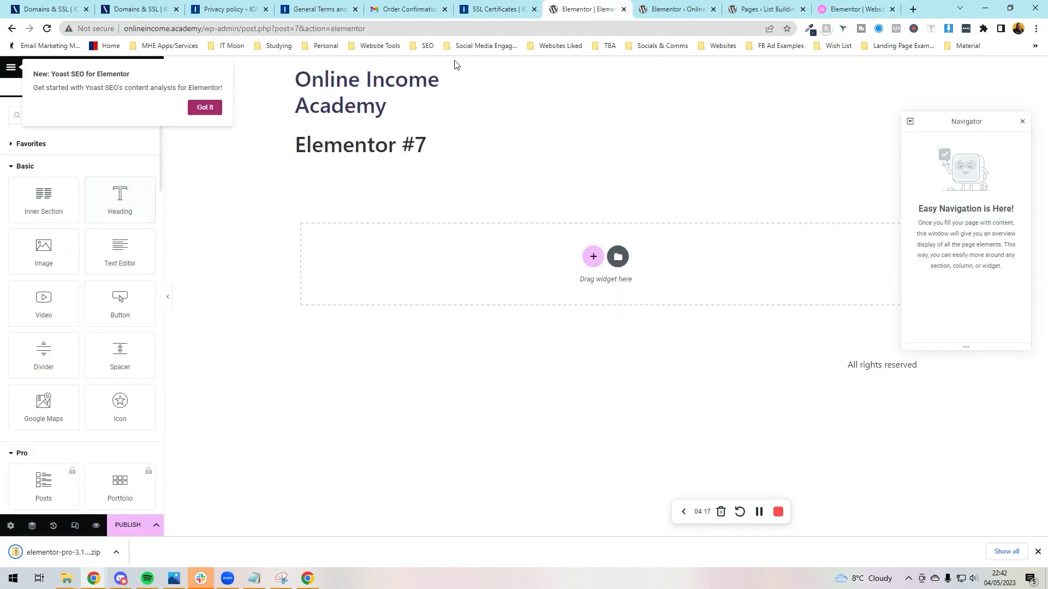
# - Upload elementor-pro-3.12.3.zip through Add New > Upload Plugin and install it
pyautogui.click(674, 8)
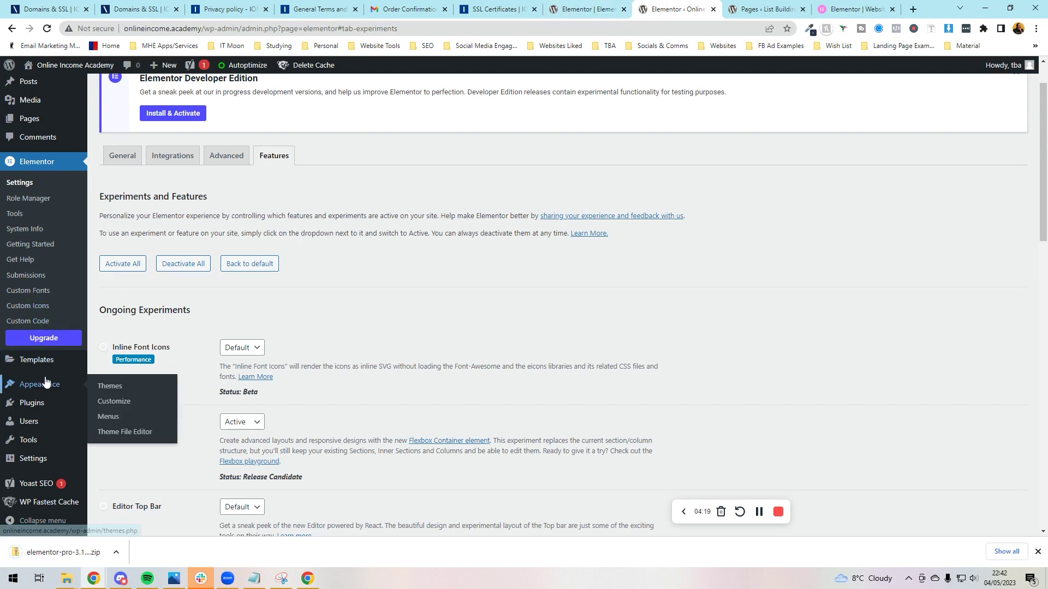
pyautogui.moveTo(28, 423)
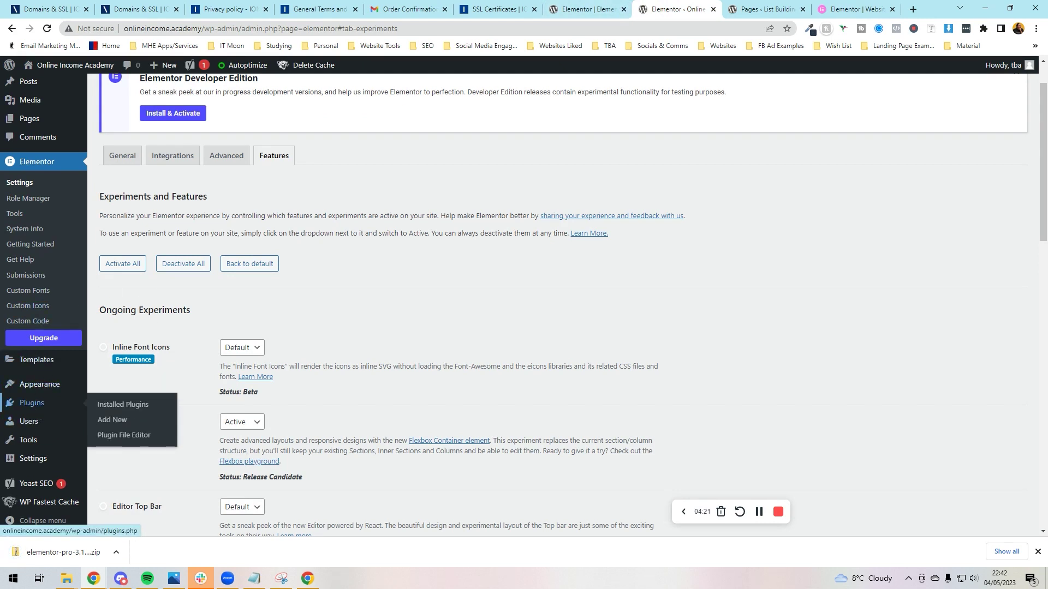
pyautogui.click(120, 424)
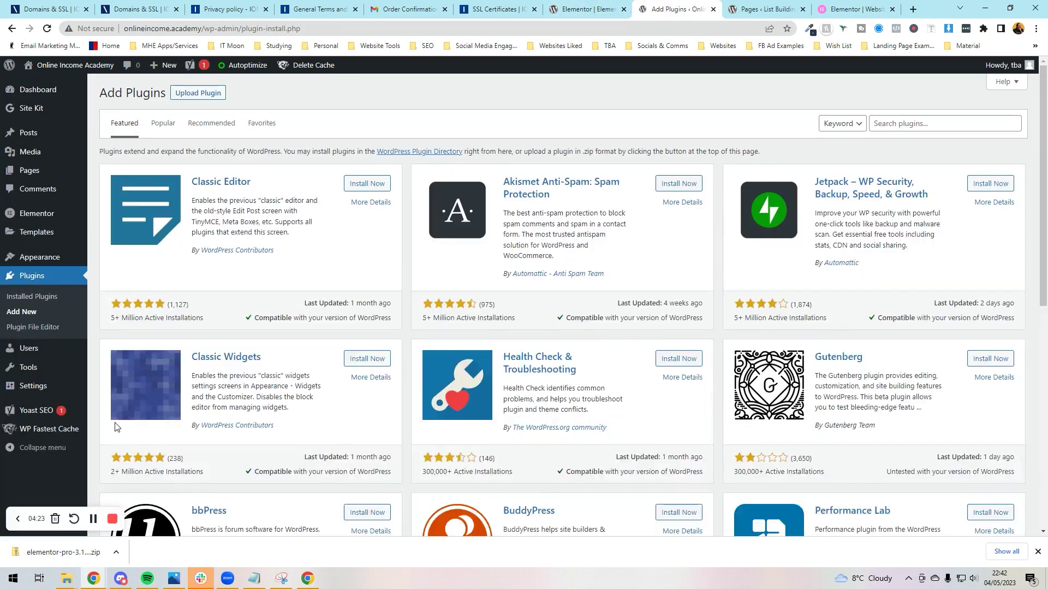
pyautogui.click(196, 95)
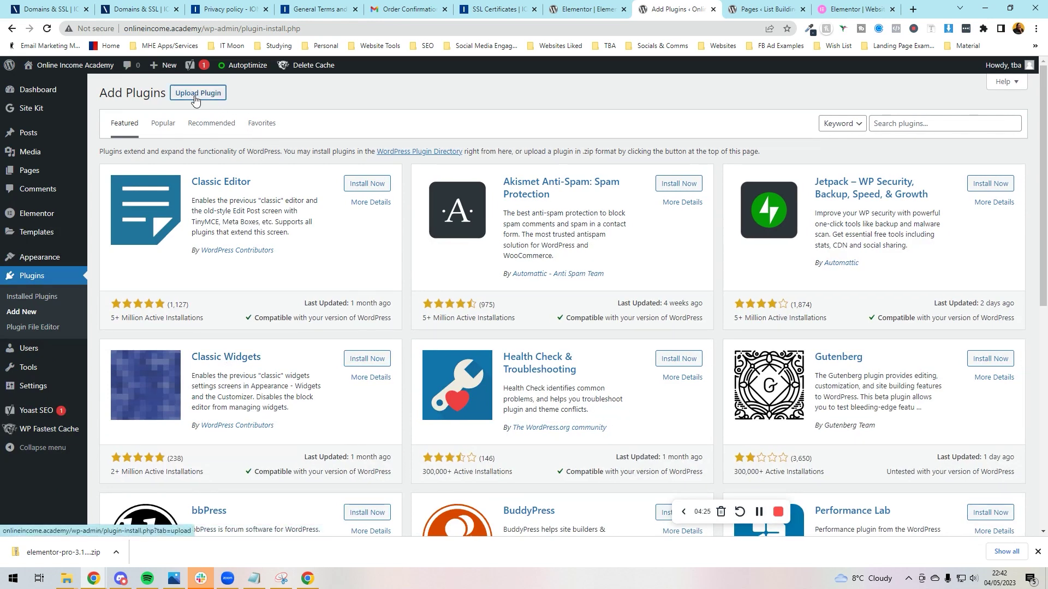
pyautogui.click(478, 194)
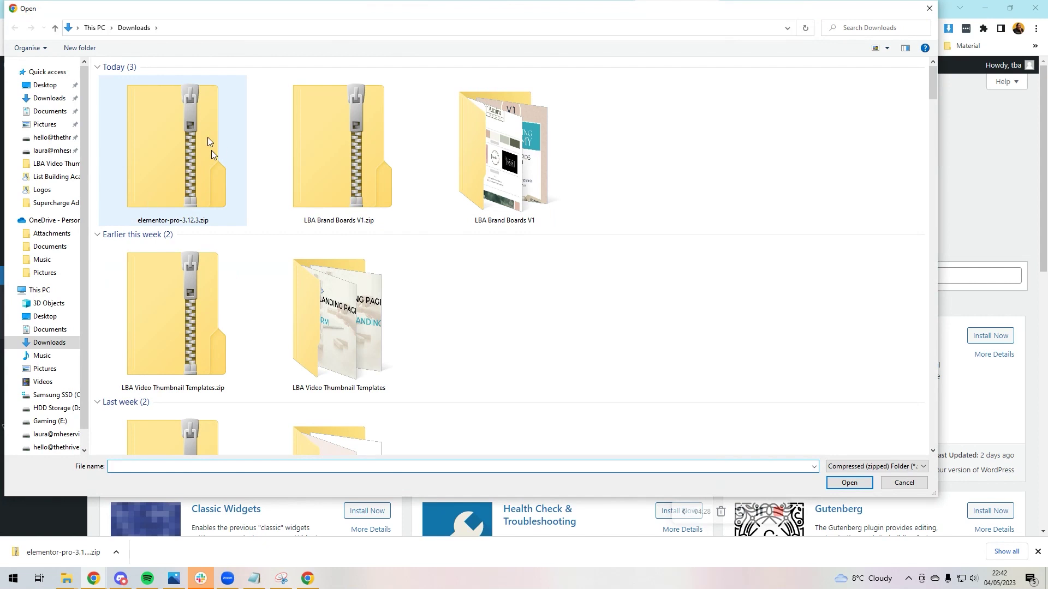
pyautogui.click(211, 149)
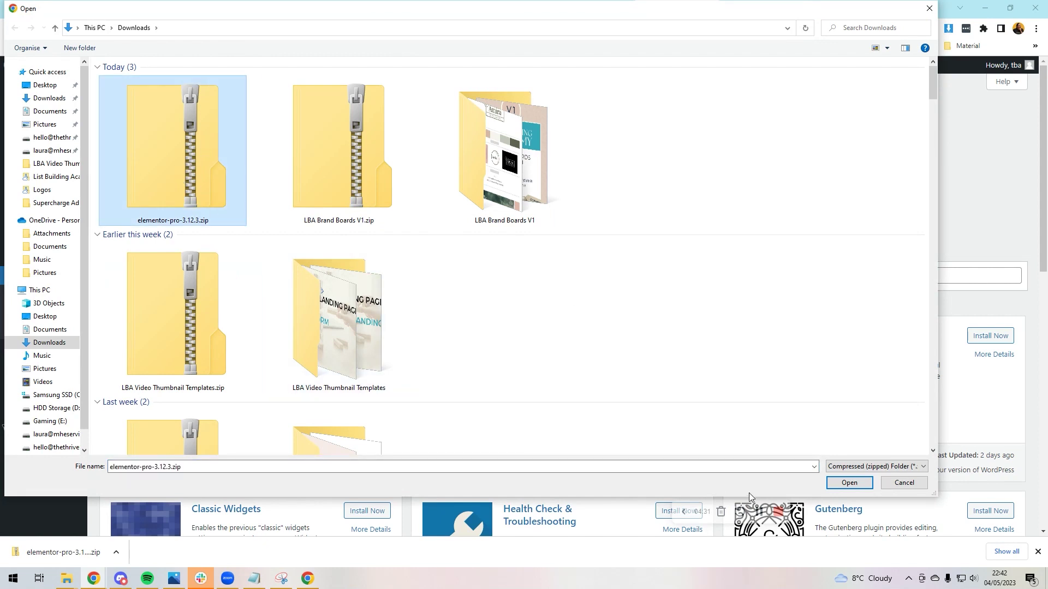
pyautogui.click(850, 482)
pyautogui.click(637, 191)
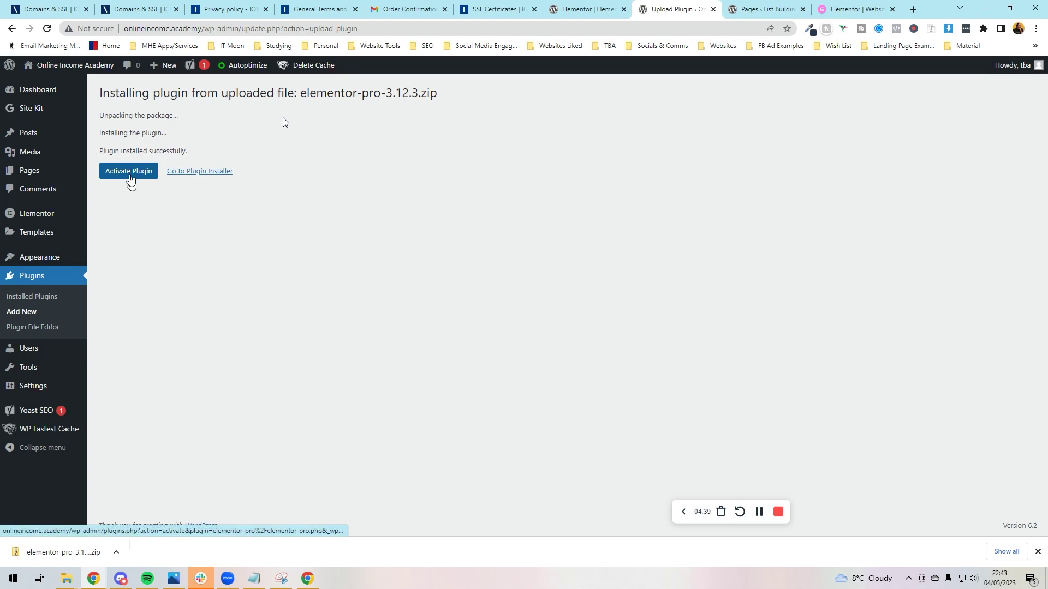
# - Activate Elementor Pro 3.12.3 and begin connecting its Pro license
pyautogui.click(130, 177)
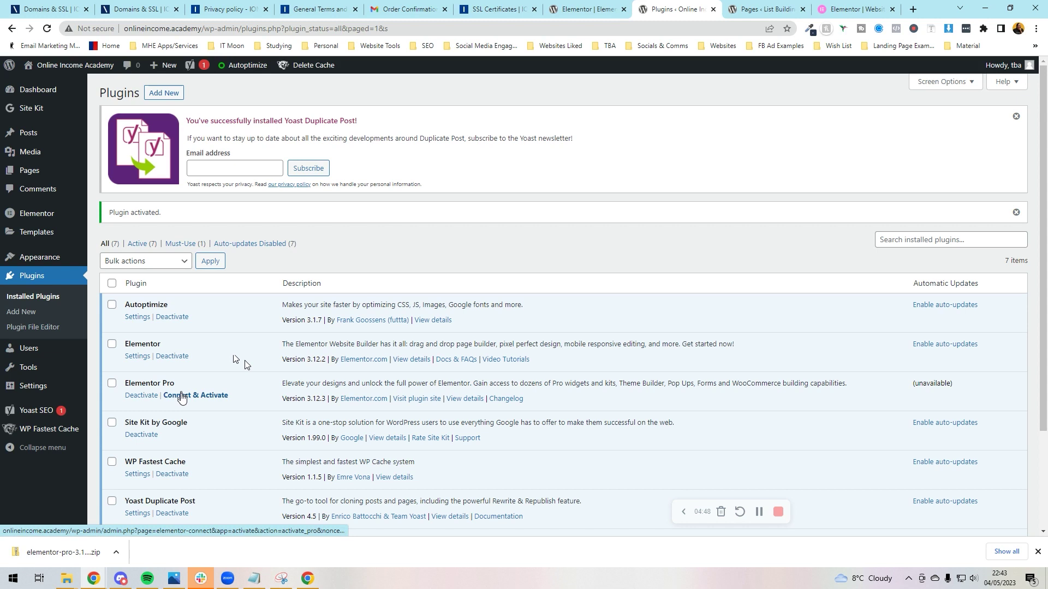
pyautogui.click(182, 397)
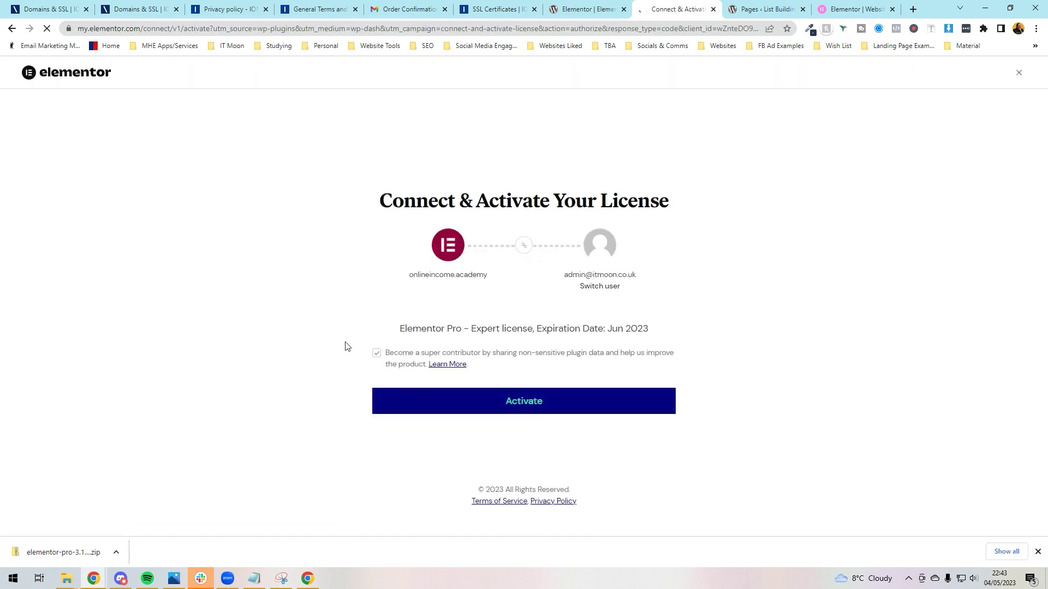